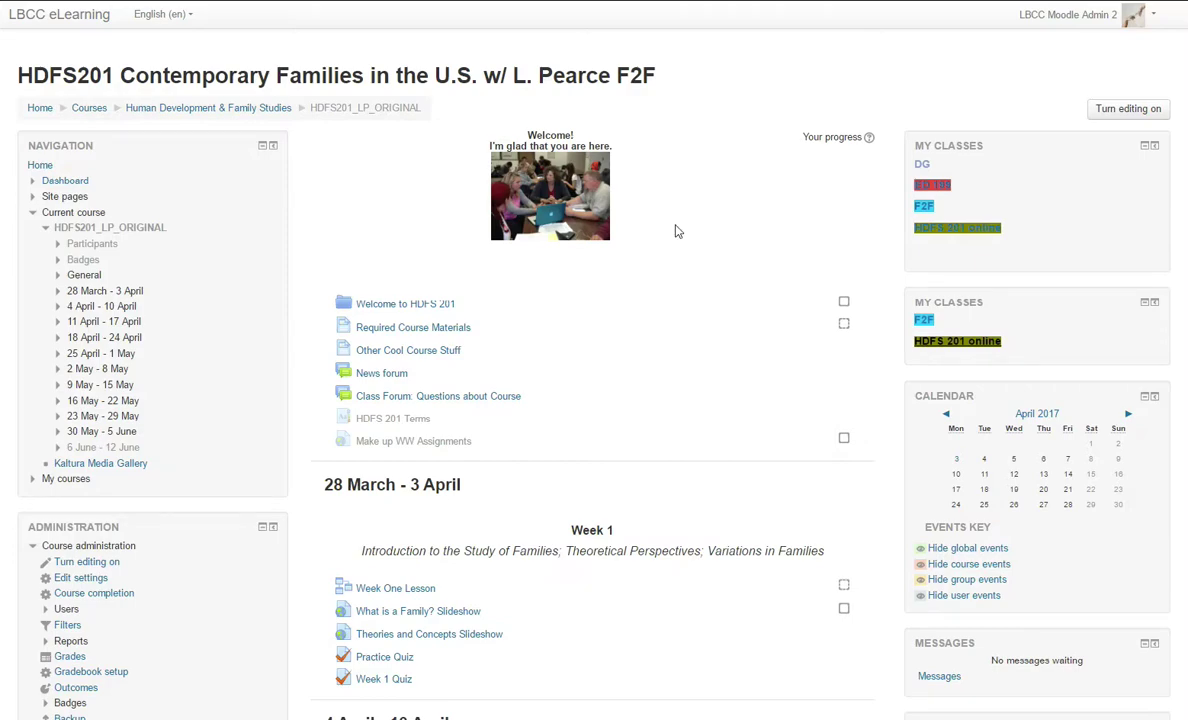
Open the Reset page for HDFS201 from the Course administration menu in the Administration block
{"action": "scroll", "coordinate": [660, 250], "scroll_direction": "down", "scroll_amount": 3}
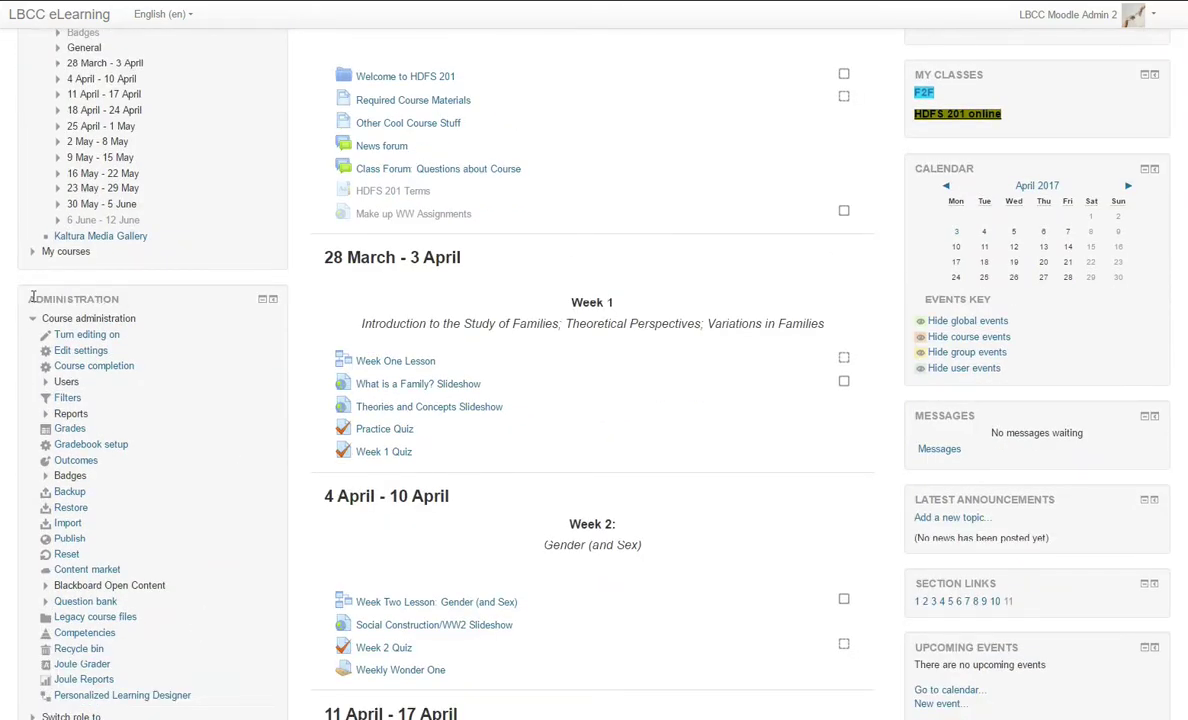
{"action": "left_click_drag", "start_coordinate": [33, 297], "coordinate": [119, 298]}
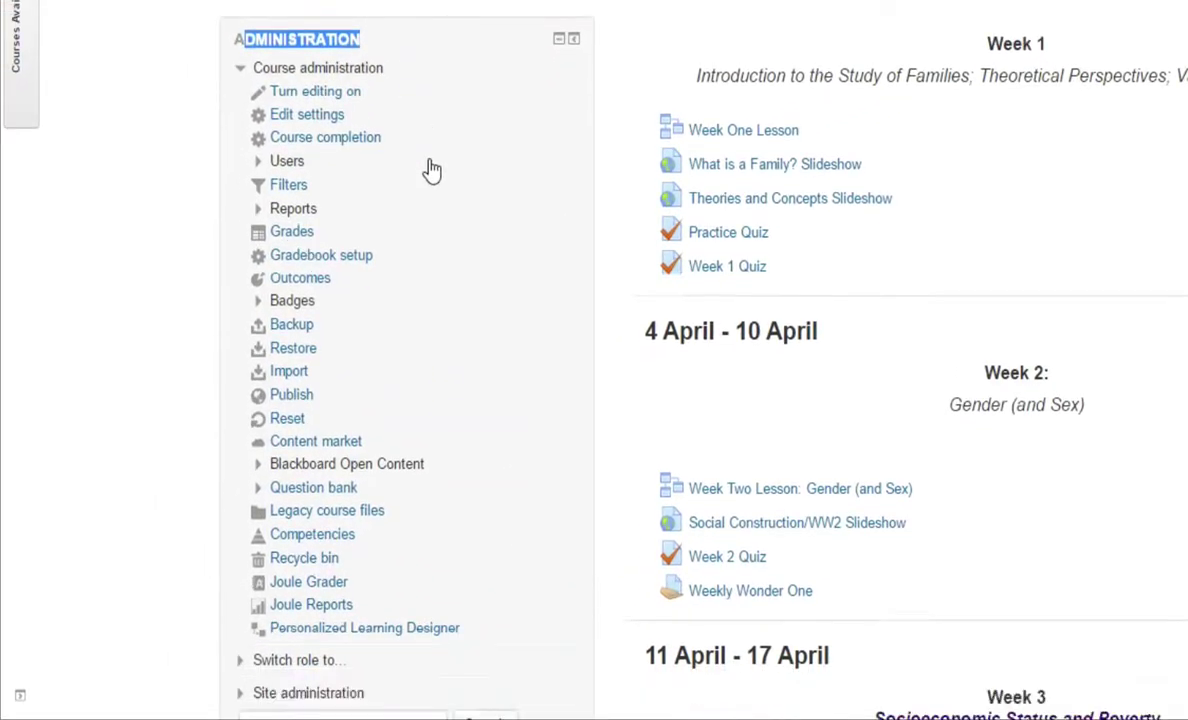
{"action": "scroll", "coordinate": [432, 170], "scroll_direction": "down", "scroll_amount": 3}
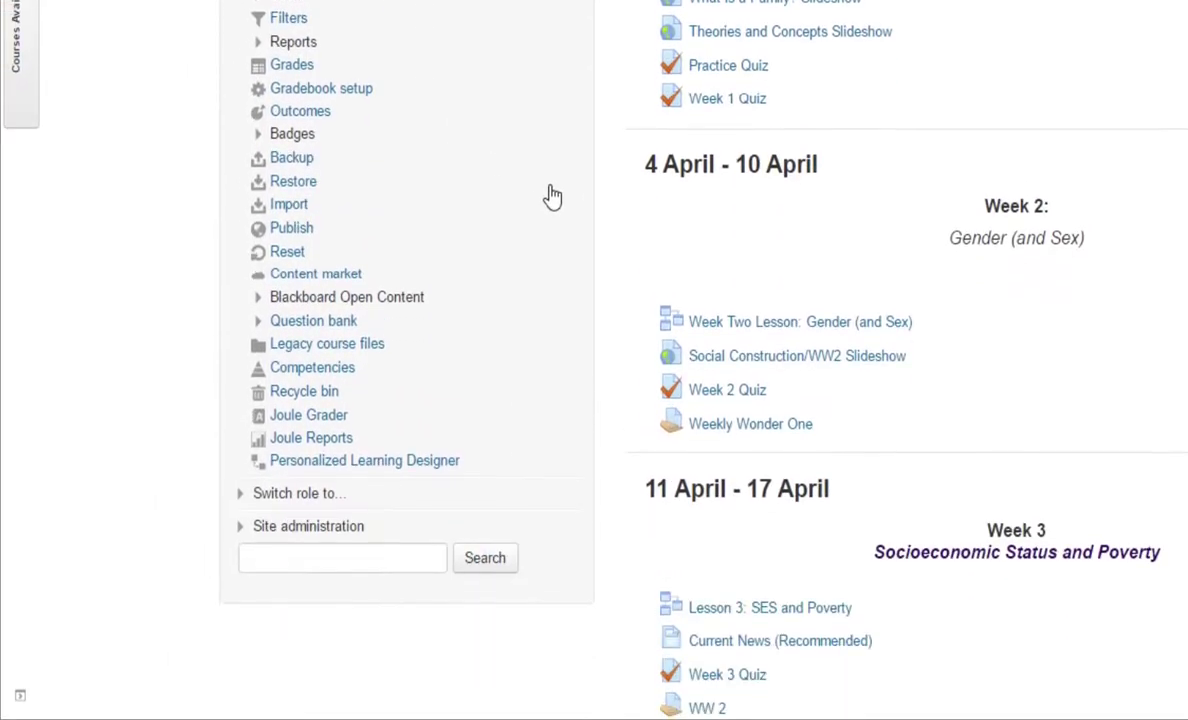
{"action": "left_click", "coordinate": [280, 252]}
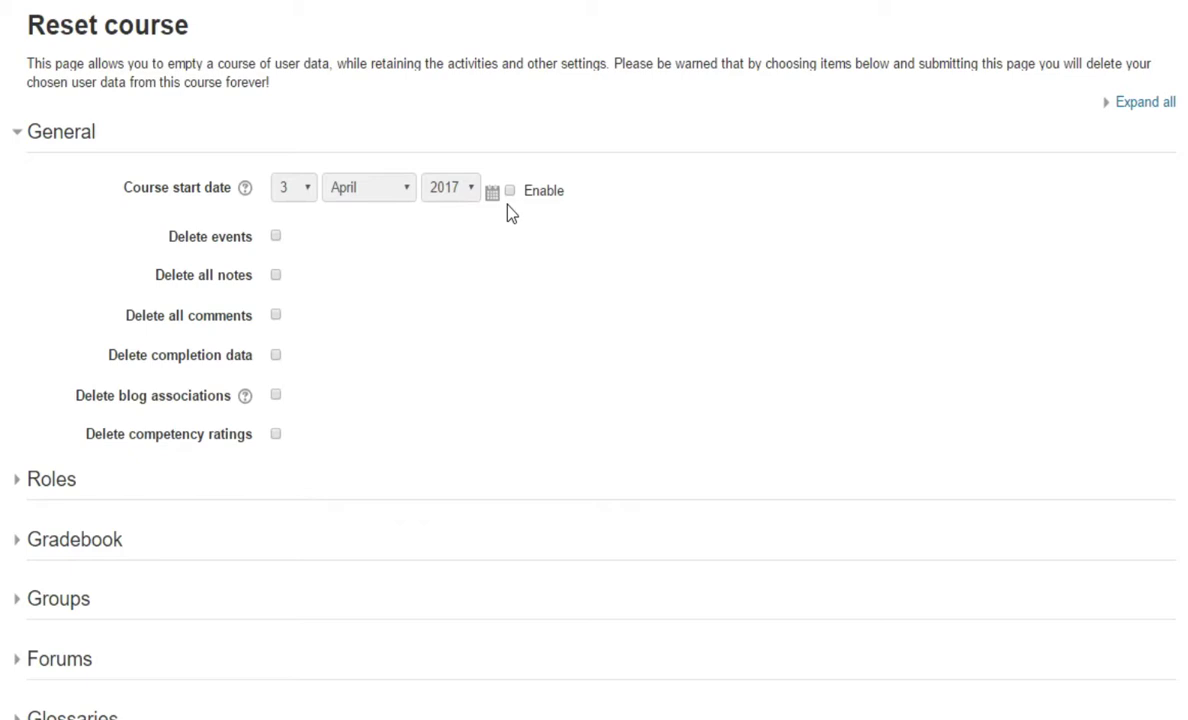
Enable the course start date override on the reset page, keeping 3 April 2017
{"action": "left_click", "coordinate": [510, 191]}
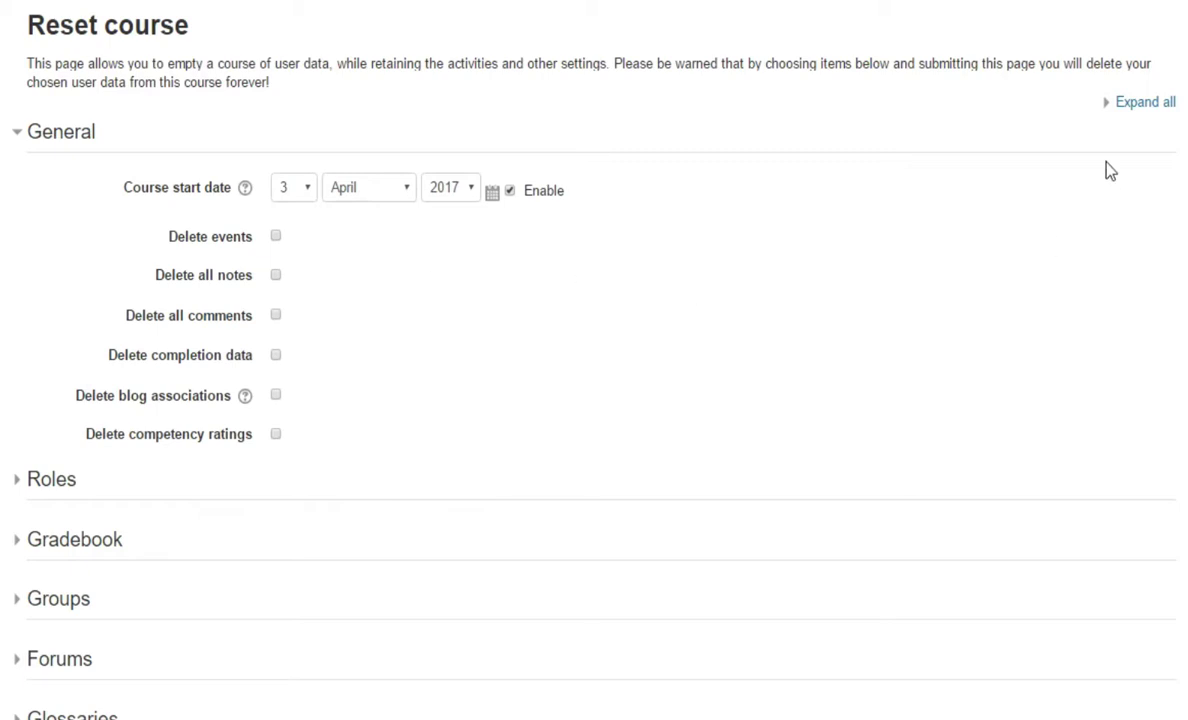
Expand all reset sections and mark course events, comments, completion data and blog associations for deletion
{"action": "left_click", "coordinate": [1137, 108]}
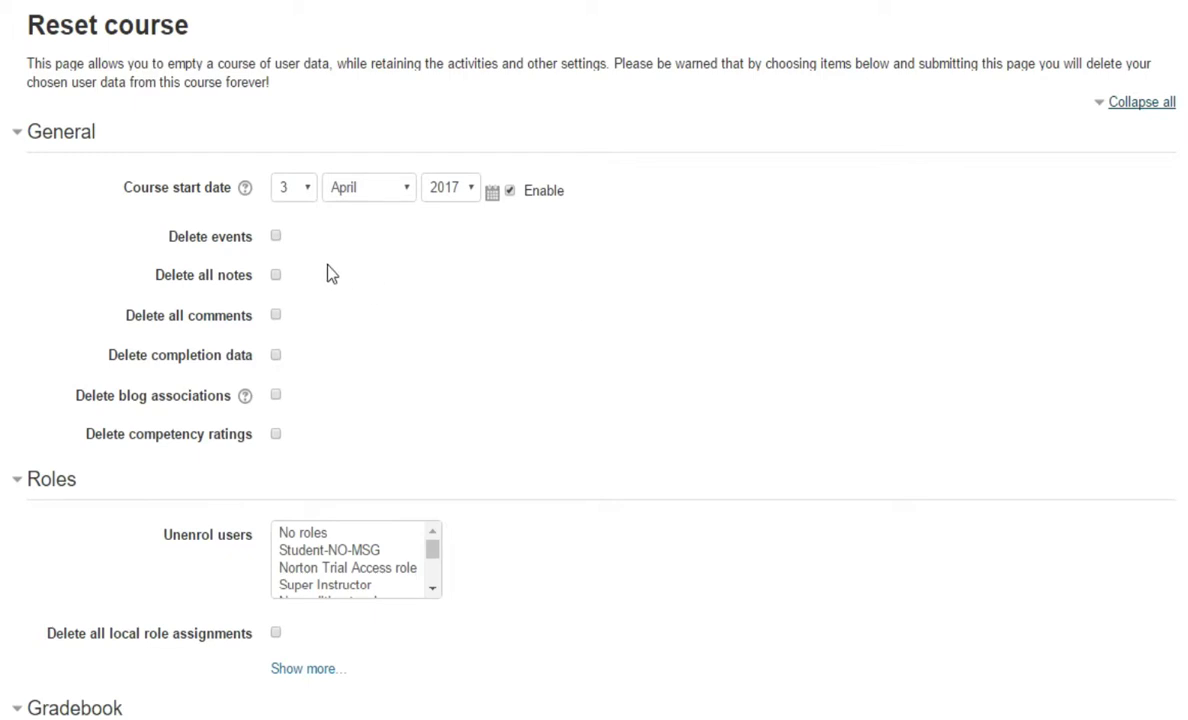
{"action": "left_click", "coordinate": [276, 237]}
{"action": "left_click", "coordinate": [276, 318]}
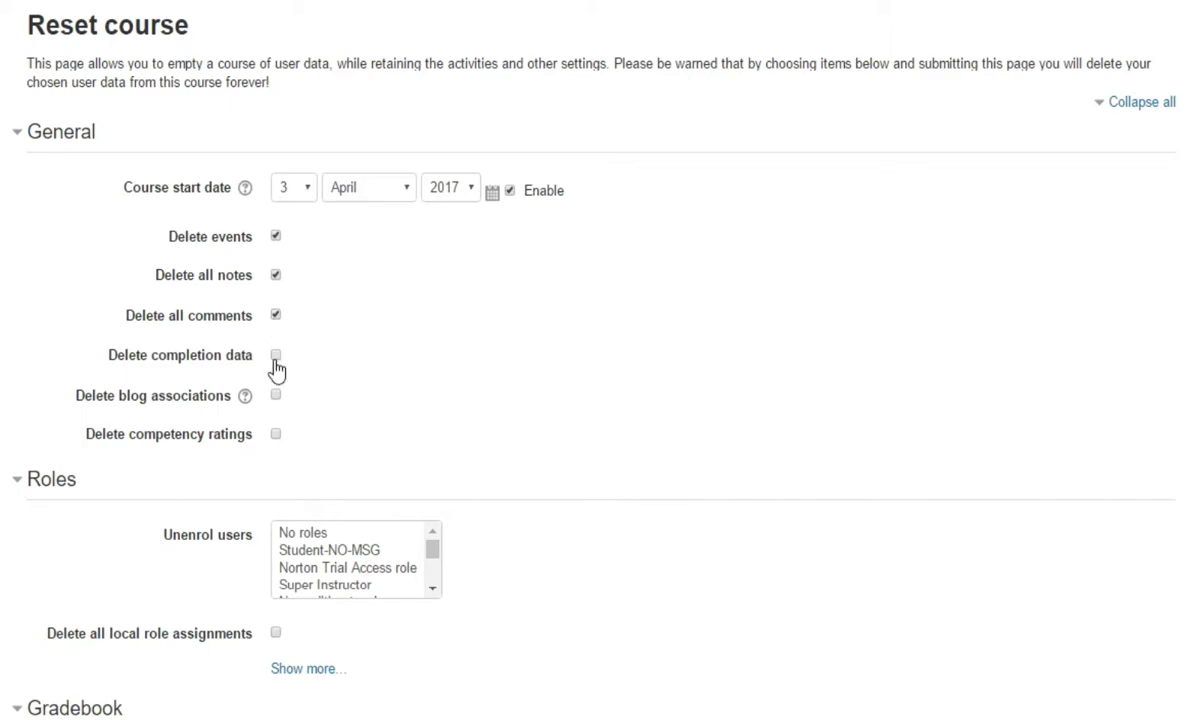
{"action": "left_click", "coordinate": [276, 395]}
{"action": "left_click", "coordinate": [276, 434]}
{"action": "scroll", "coordinate": [678, 383], "scroll_direction": "down", "scroll_amount": 1}
{"action": "scroll", "coordinate": [678, 383], "scroll_direction": "down", "scroll_amount": 3}
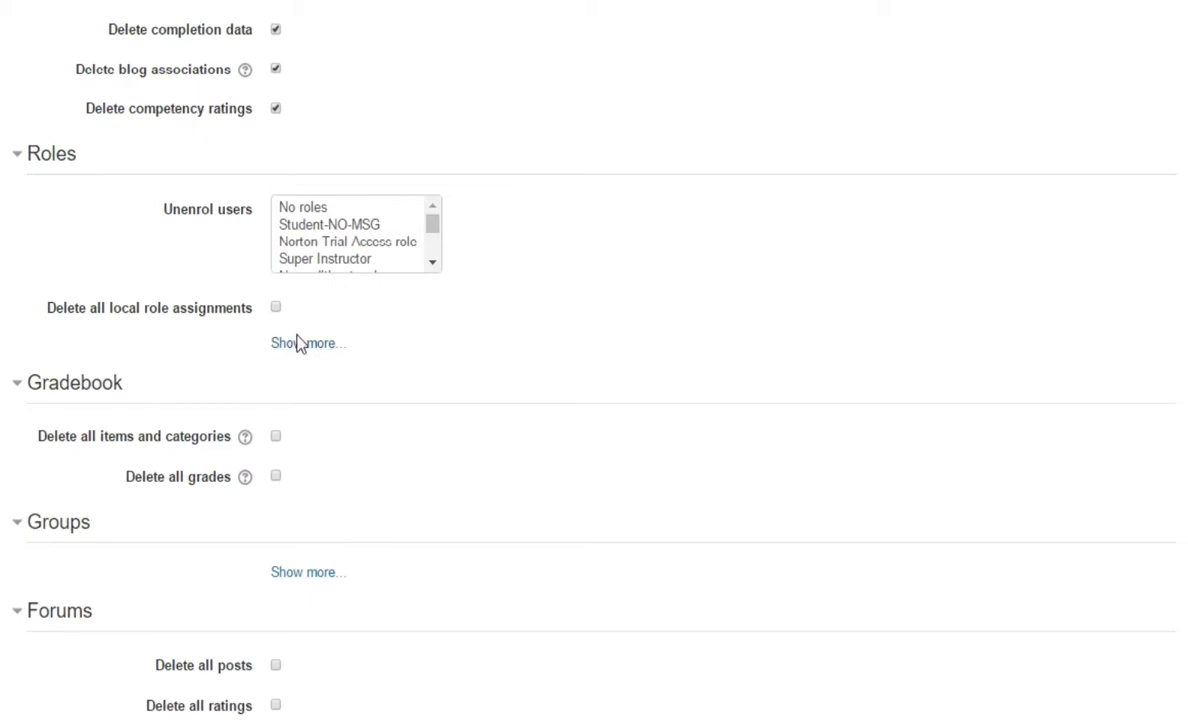
Mark all local role assignments and all gradebook grades for deletion
{"action": "left_click", "coordinate": [277, 310]}
{"action": "scroll", "coordinate": [597, 392], "scroll_direction": "down", "scroll_amount": 3}
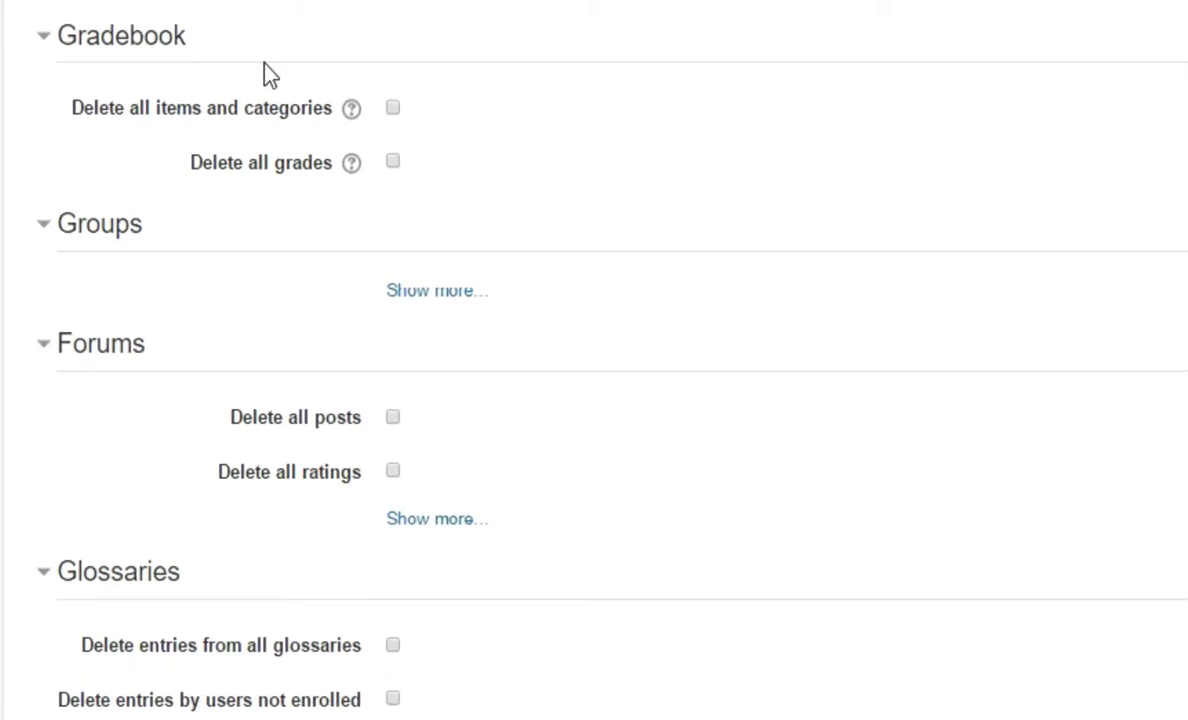
{"action": "left_click", "coordinate": [392, 164]}
Mark all forum posts, quiz user and group overrides, and all assignment submissions for deletion
{"action": "scroll", "coordinate": [703, 371], "scroll_direction": "down", "scroll_amount": 2}
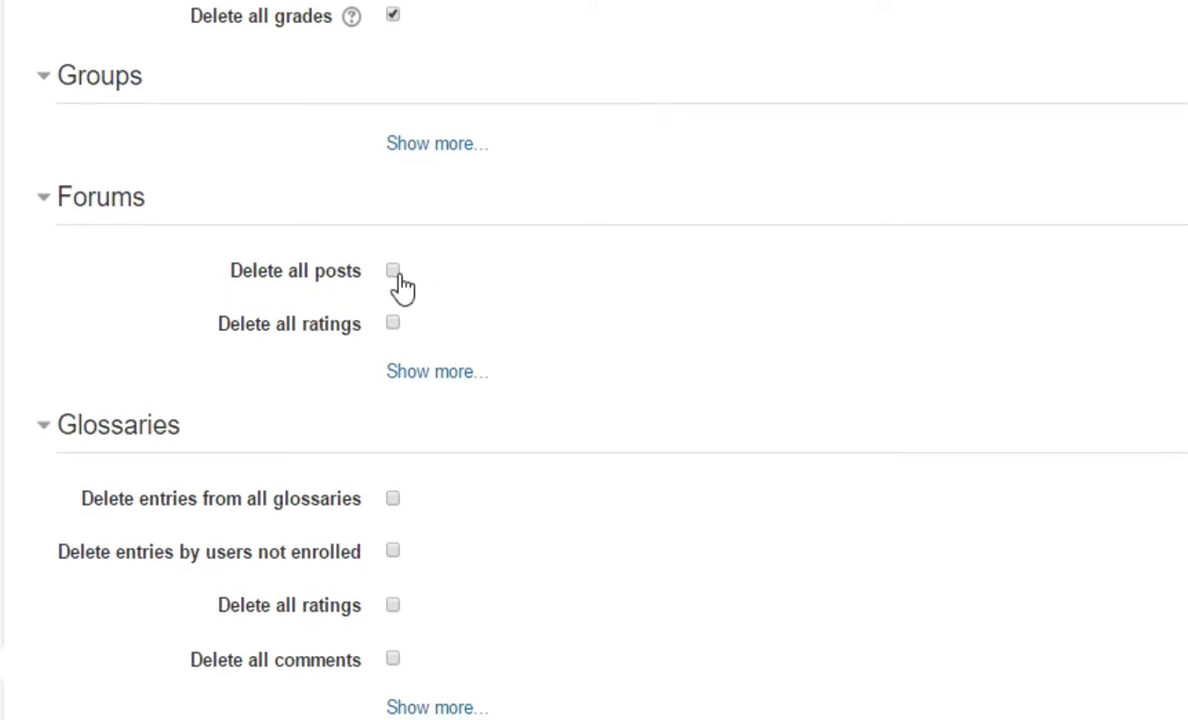
{"action": "left_click", "coordinate": [396, 277]}
{"action": "scroll", "coordinate": [530, 605], "scroll_direction": "down", "scroll_amount": 5}
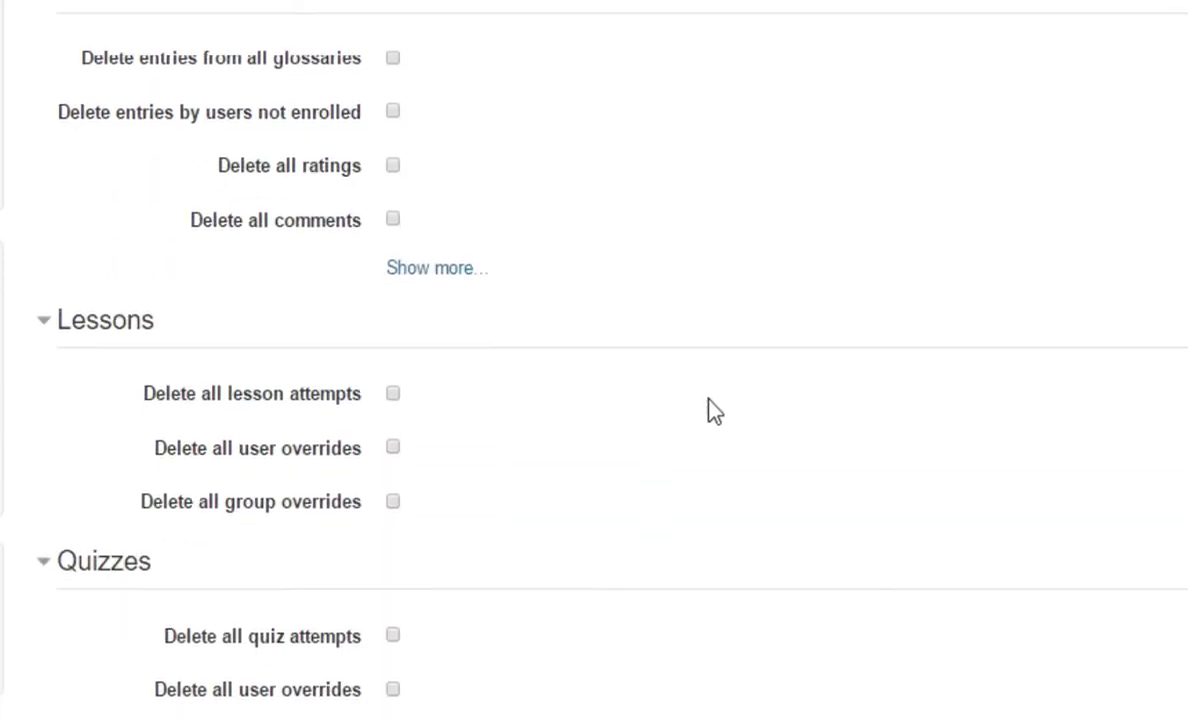
{"action": "scroll", "coordinate": [710, 410], "scroll_direction": "down", "scroll_amount": 5}
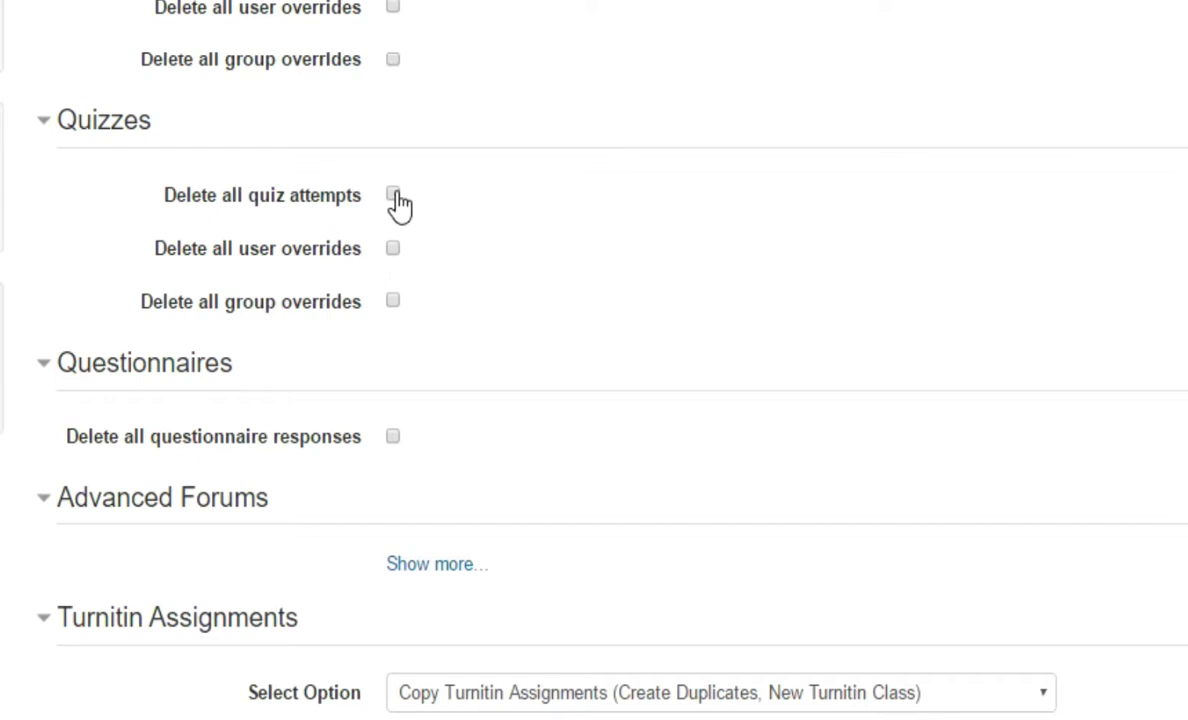
{"action": "left_click", "coordinate": [392, 249]}
{"action": "left_click", "coordinate": [392, 302]}
{"action": "scroll", "coordinate": [653, 250], "scroll_direction": "down", "scroll_amount": 3}
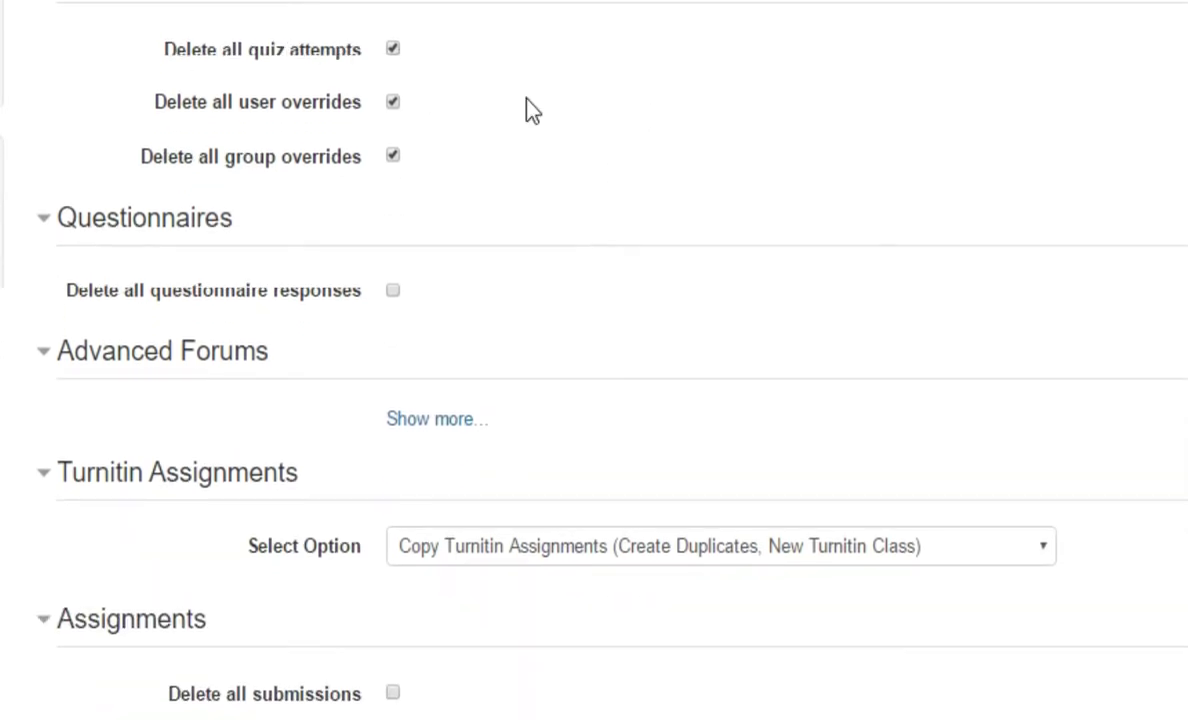
{"action": "scroll", "coordinate": [697, 153], "scroll_direction": "down", "scroll_amount": 1}
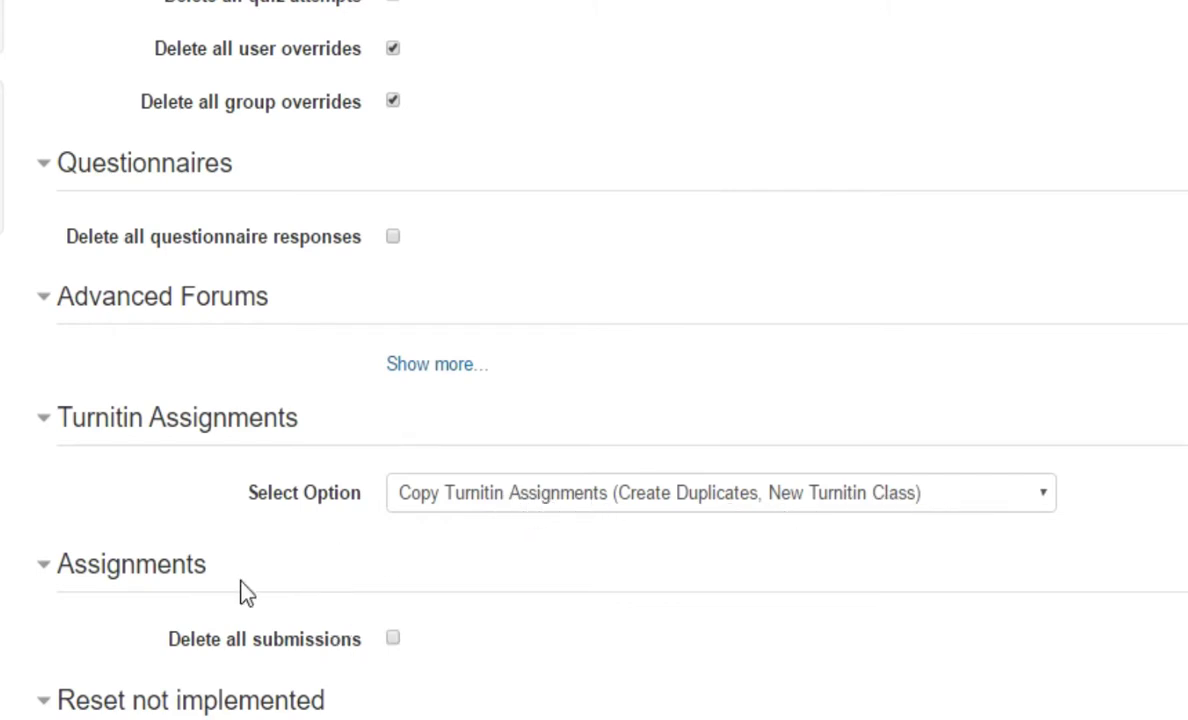
{"action": "left_click", "coordinate": [392, 640]}
{"action": "scroll", "coordinate": [752, 615], "scroll_direction": "down", "scroll_amount": 4}
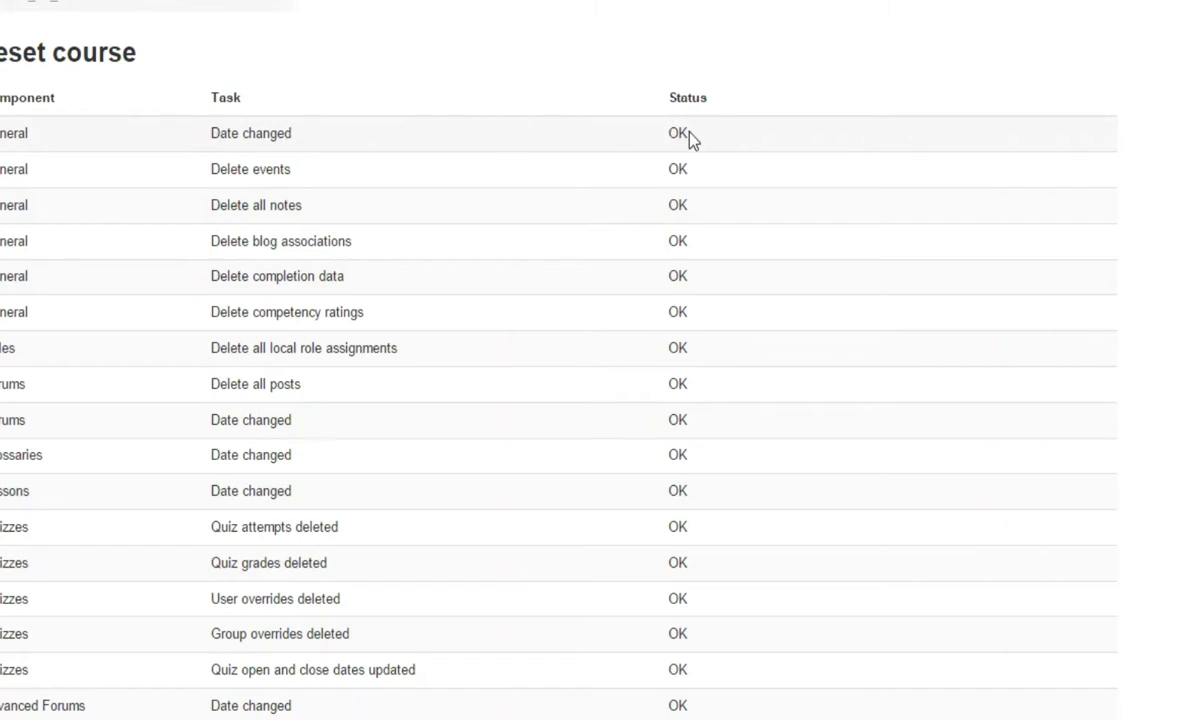
Review the reset results table, checking quiz open/close and assignment date updates reported OK
{"action": "scroll", "coordinate": [689, 140], "scroll_direction": "down", "scroll_amount": 2}
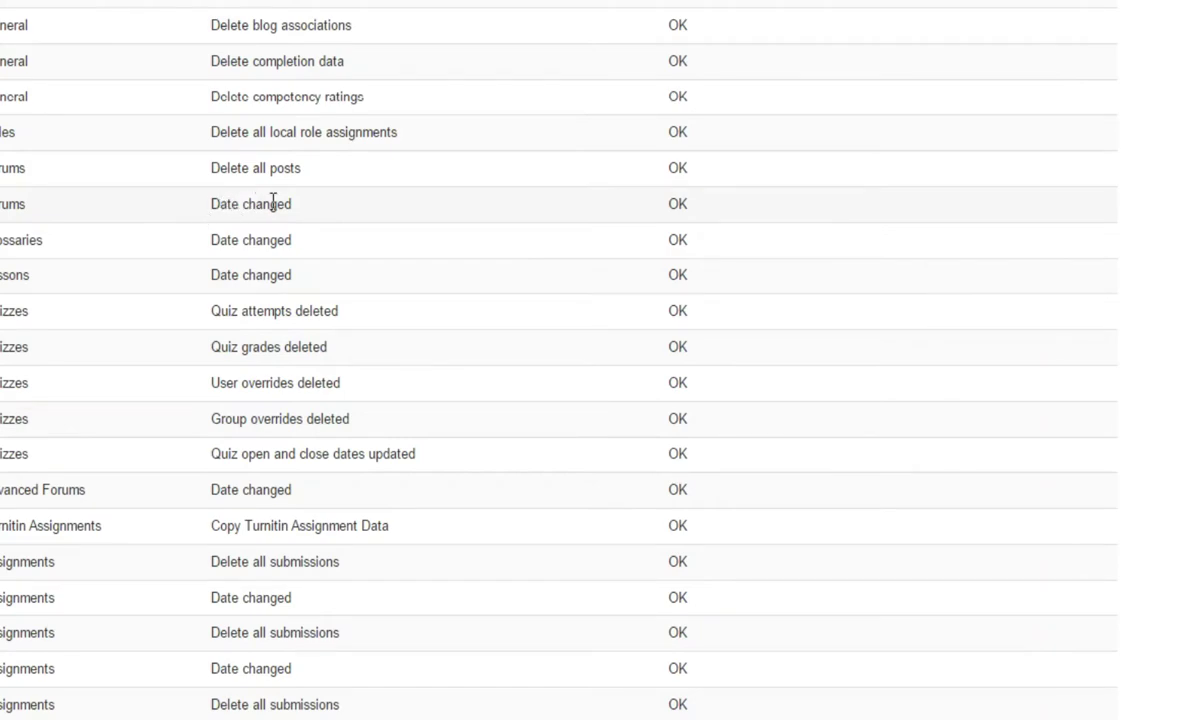
{"action": "scroll", "coordinate": [408, 313], "scroll_direction": "down", "scroll_amount": 2}
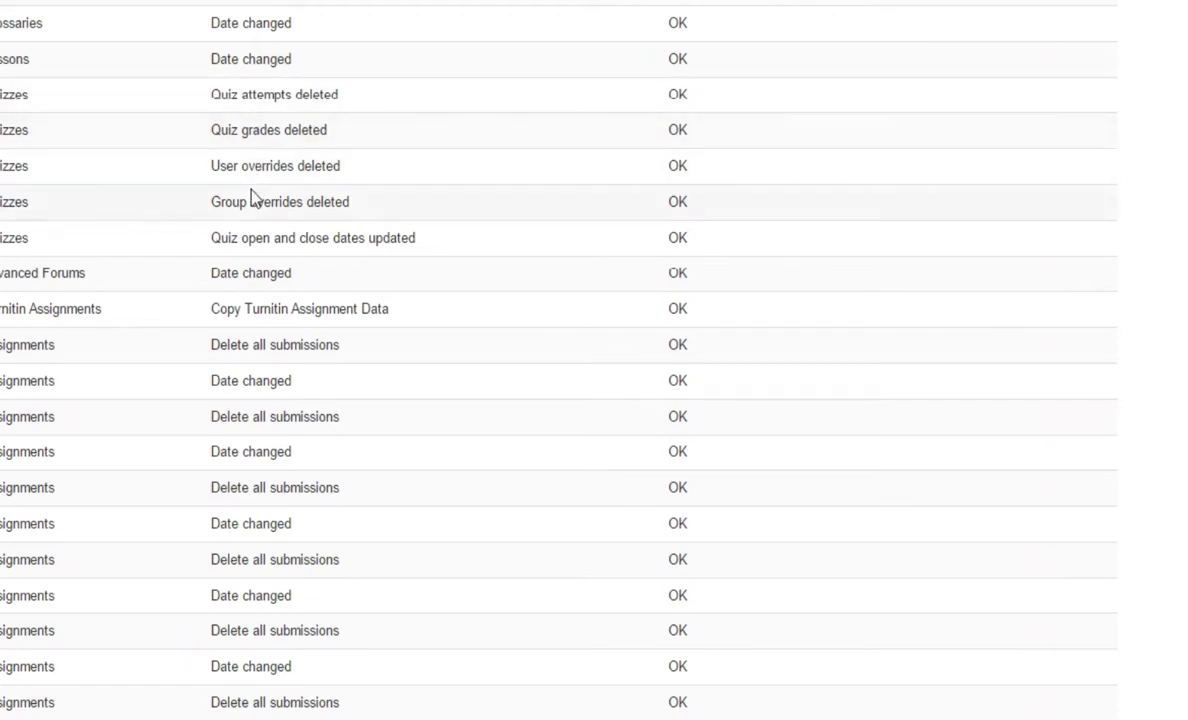
{"action": "left_click_drag", "start_coordinate": [211, 236], "coordinate": [439, 241]}
{"action": "scroll", "coordinate": [450, 248], "scroll_direction": "down", "scroll_amount": 6}
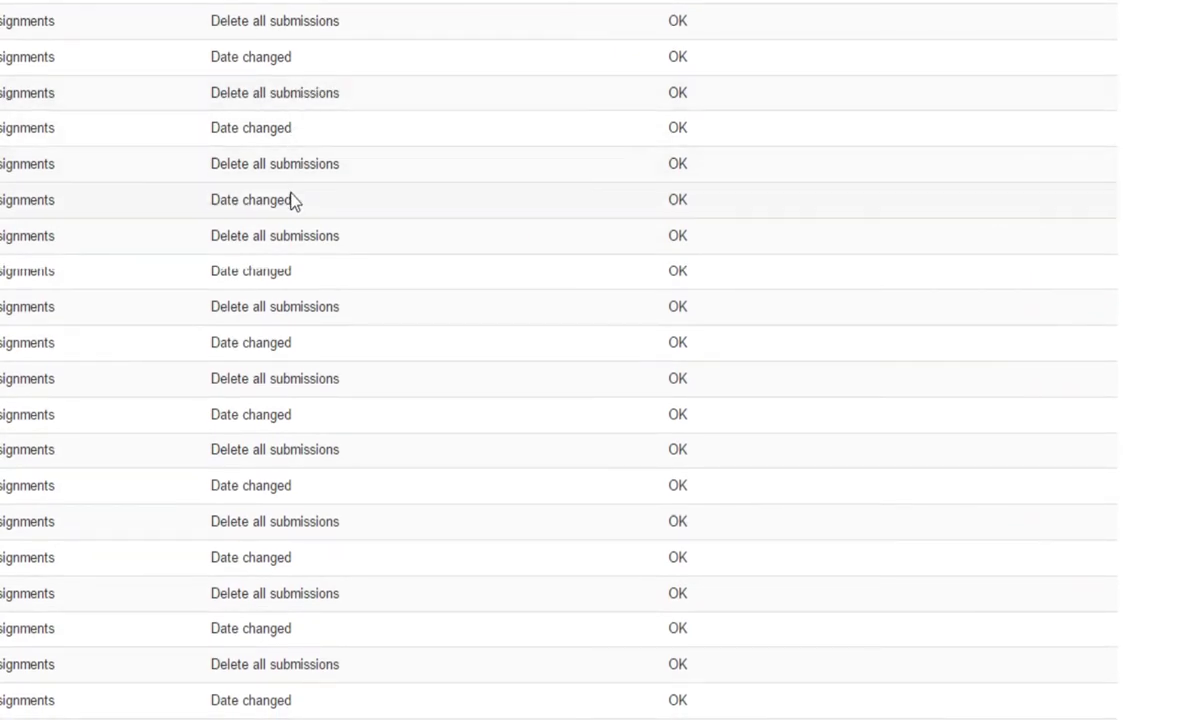
{"action": "left_click_drag", "start_coordinate": [308, 205], "coordinate": [201, 201]}
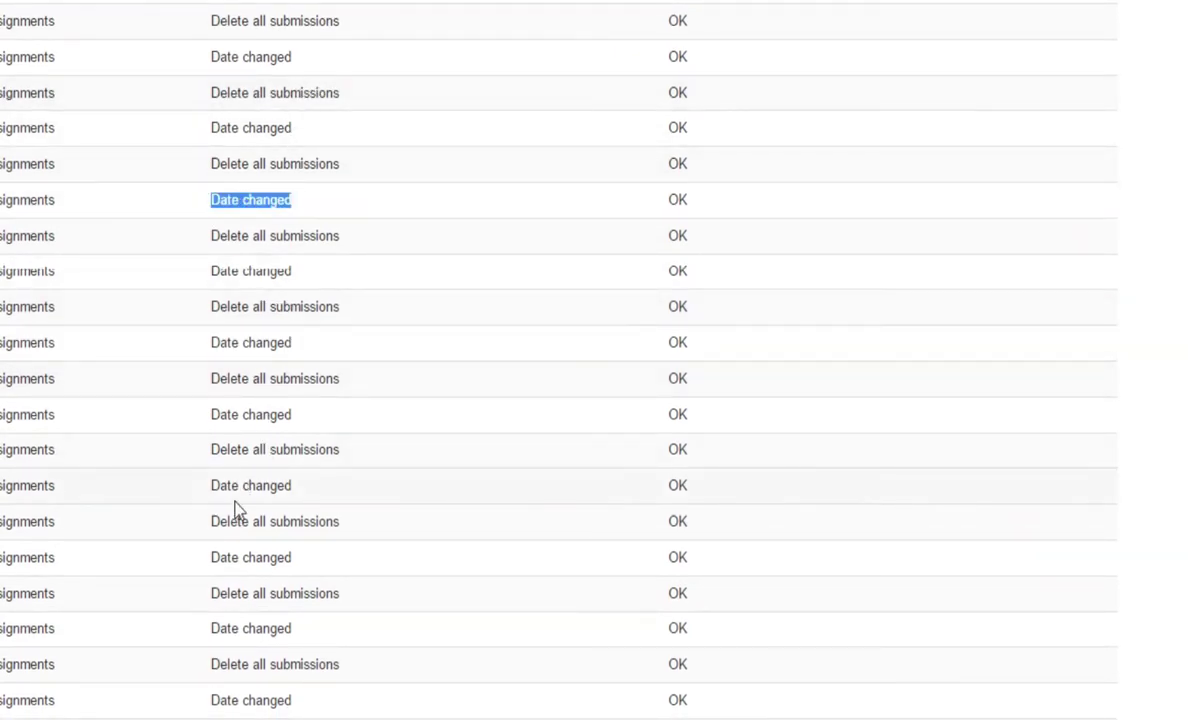
{"action": "scroll", "coordinate": [450, 446], "scroll_direction": "down", "scroll_amount": 1}
{"action": "scroll", "coordinate": [450, 446], "scroll_direction": "down", "scroll_amount": 2}
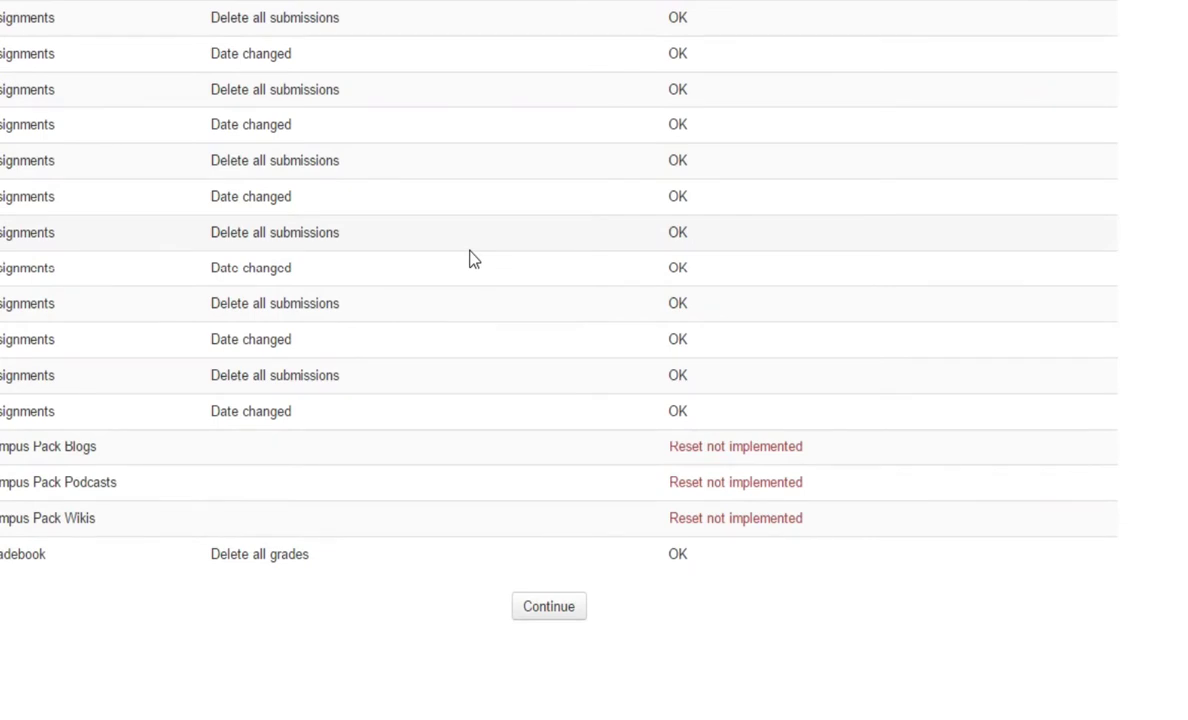
Continue back to the HDFS201 course page and scroll through its weekly sections to the Activities block
{"action": "left_click", "coordinate": [543, 612]}
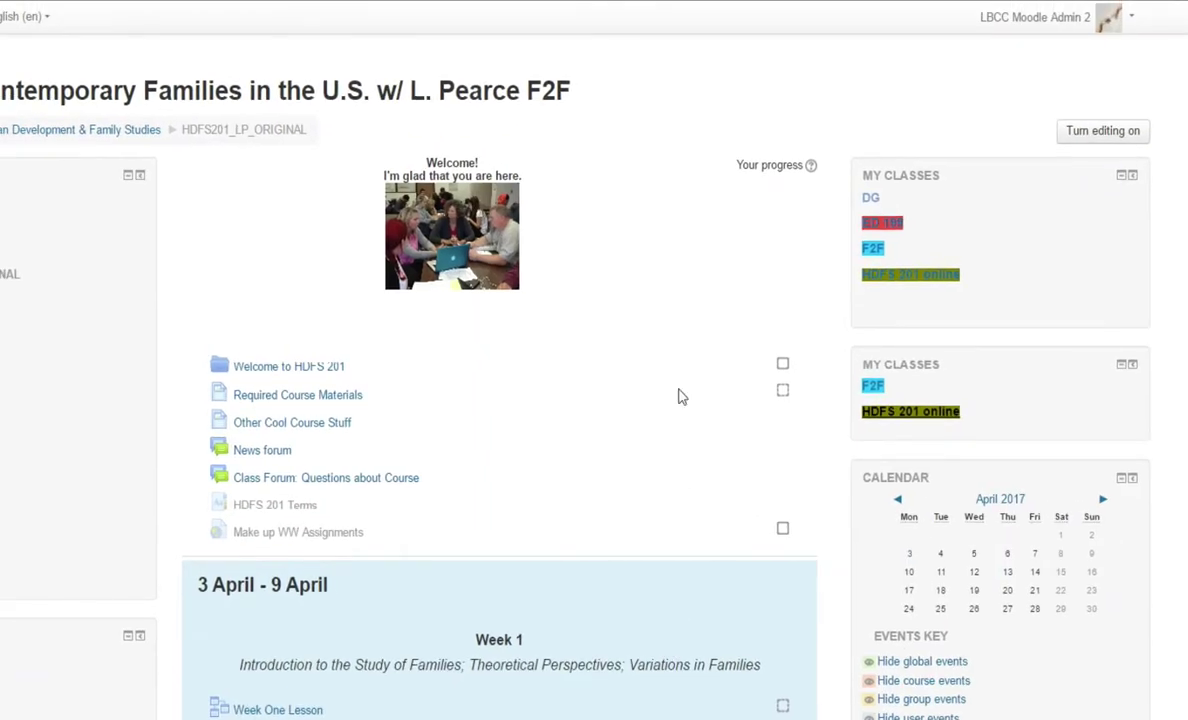
{"action": "scroll", "coordinate": [643, 225], "scroll_direction": "down", "scroll_amount": 3}
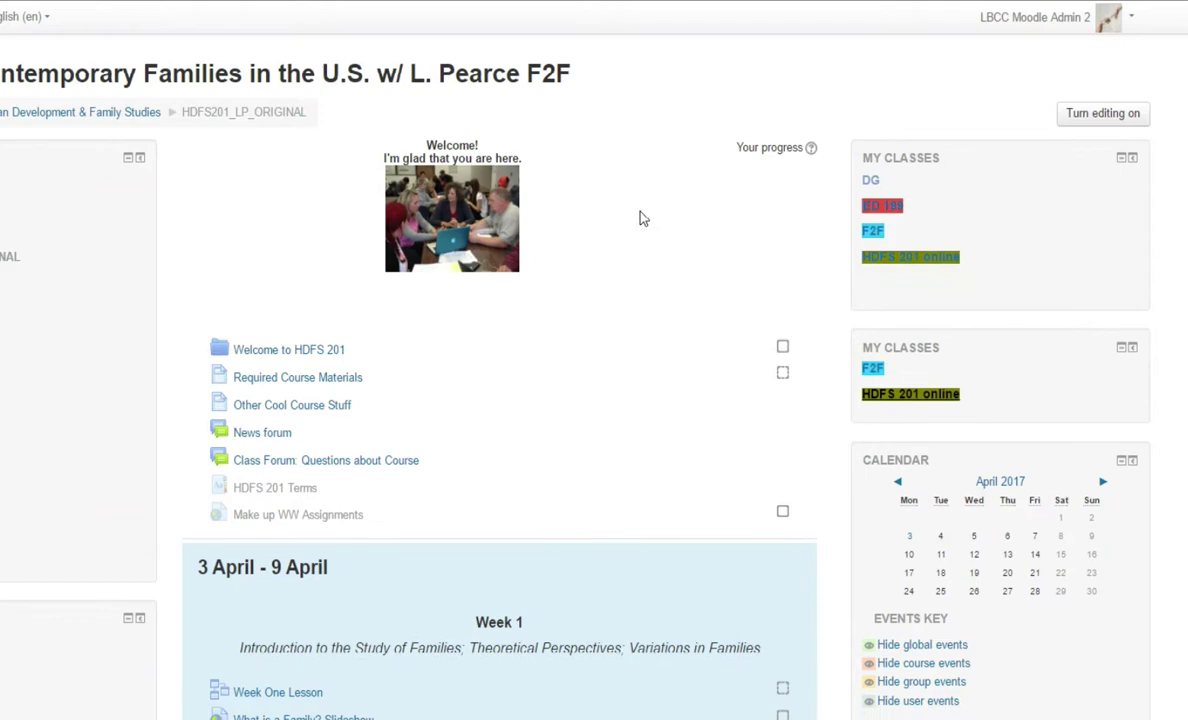
{"action": "scroll", "coordinate": [631, 176], "scroll_direction": "down", "scroll_amount": 7}
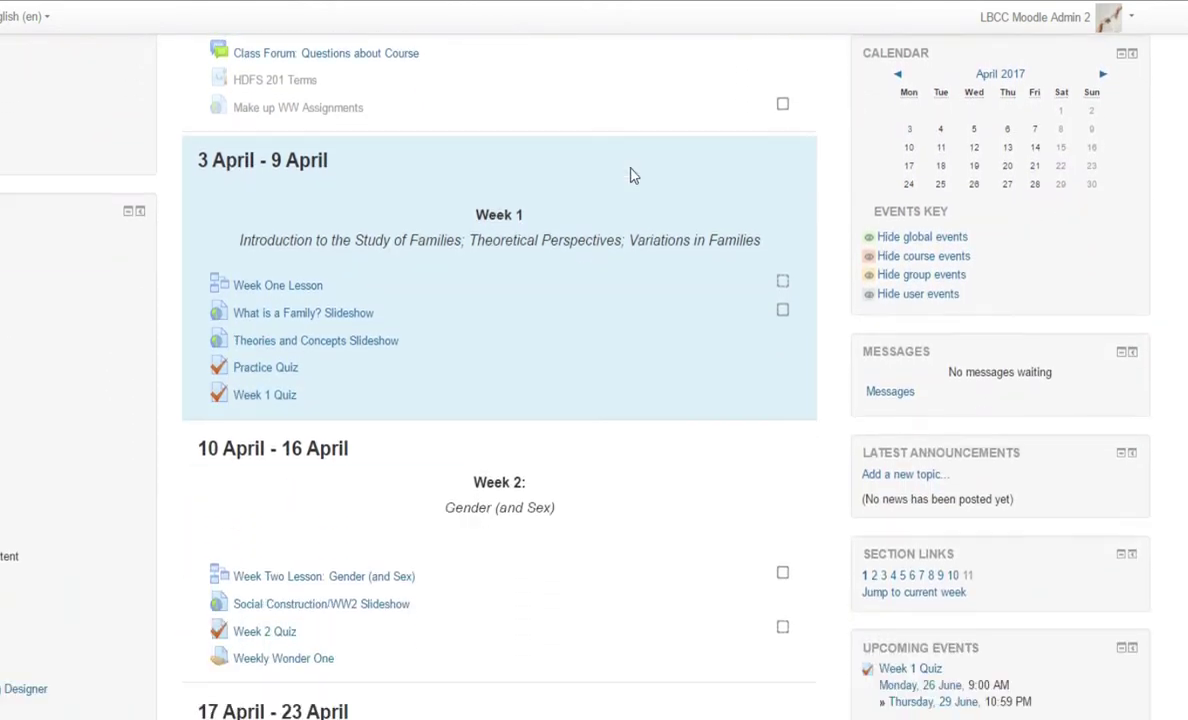
{"action": "scroll", "coordinate": [652, 207], "scroll_direction": "down", "scroll_amount": 3}
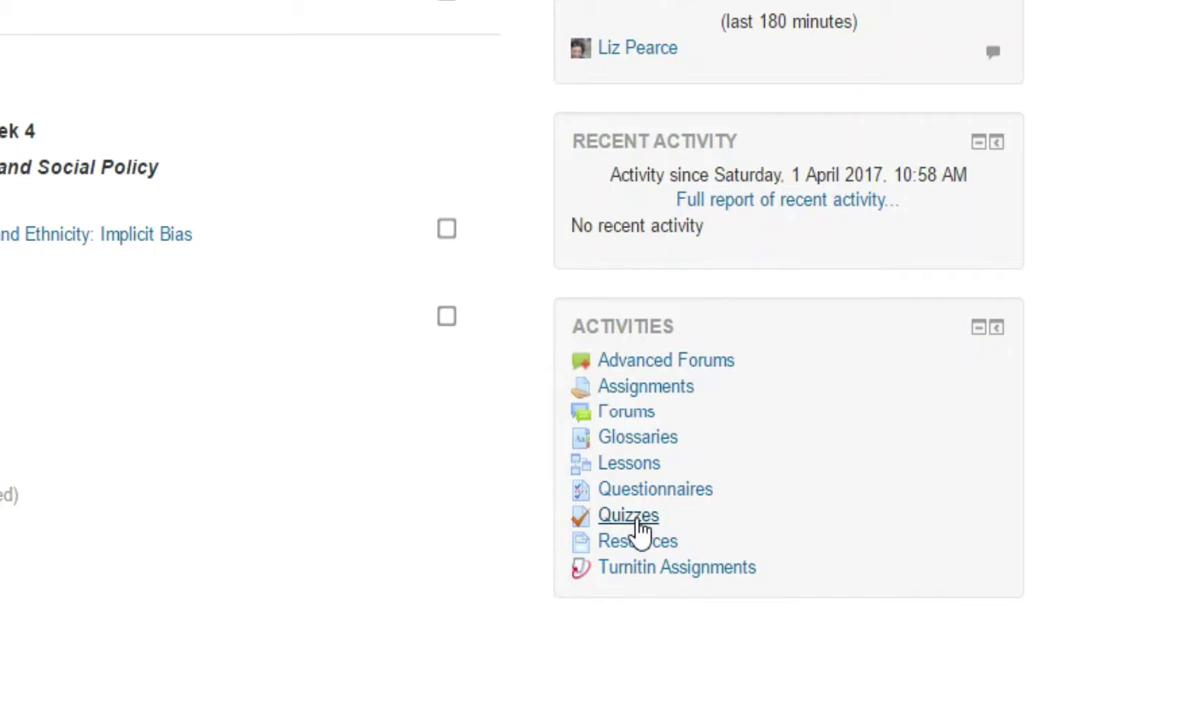
{"action": "left_click", "coordinate": [637, 520]}
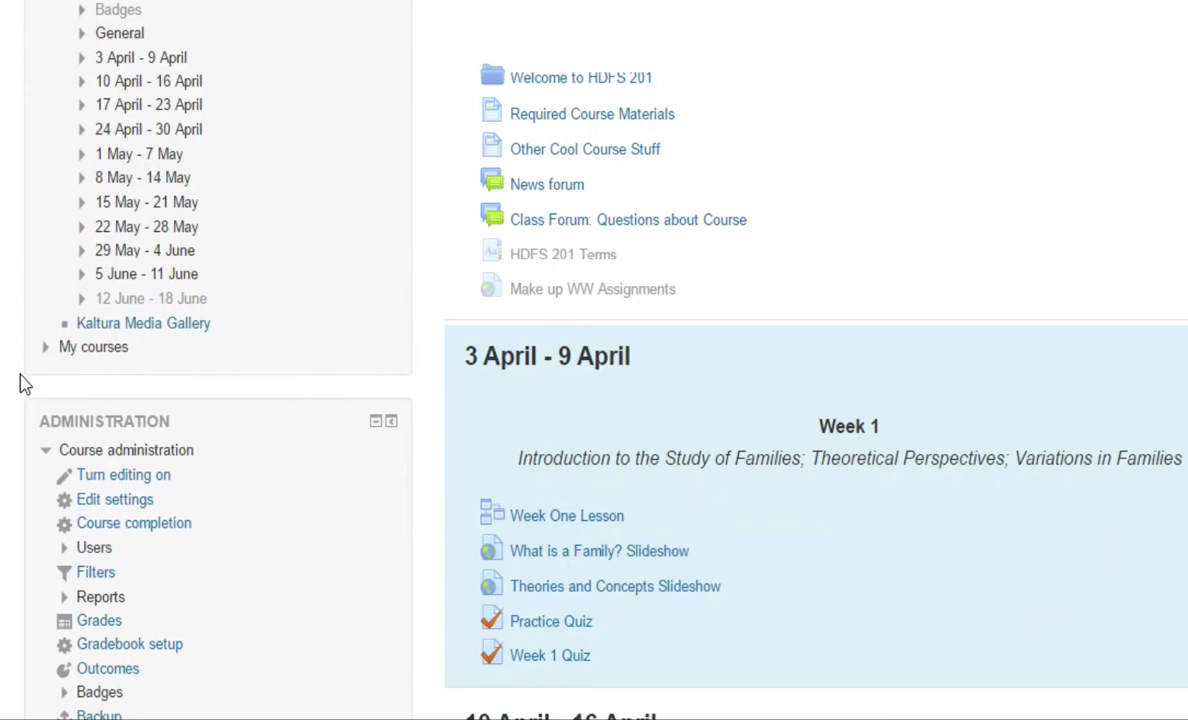
Open Edit settings and review Available to Students, the 3 April 2017 start date and the CRN
{"action": "scroll", "coordinate": [117, 308], "scroll_direction": "down", "scroll_amount": 3}
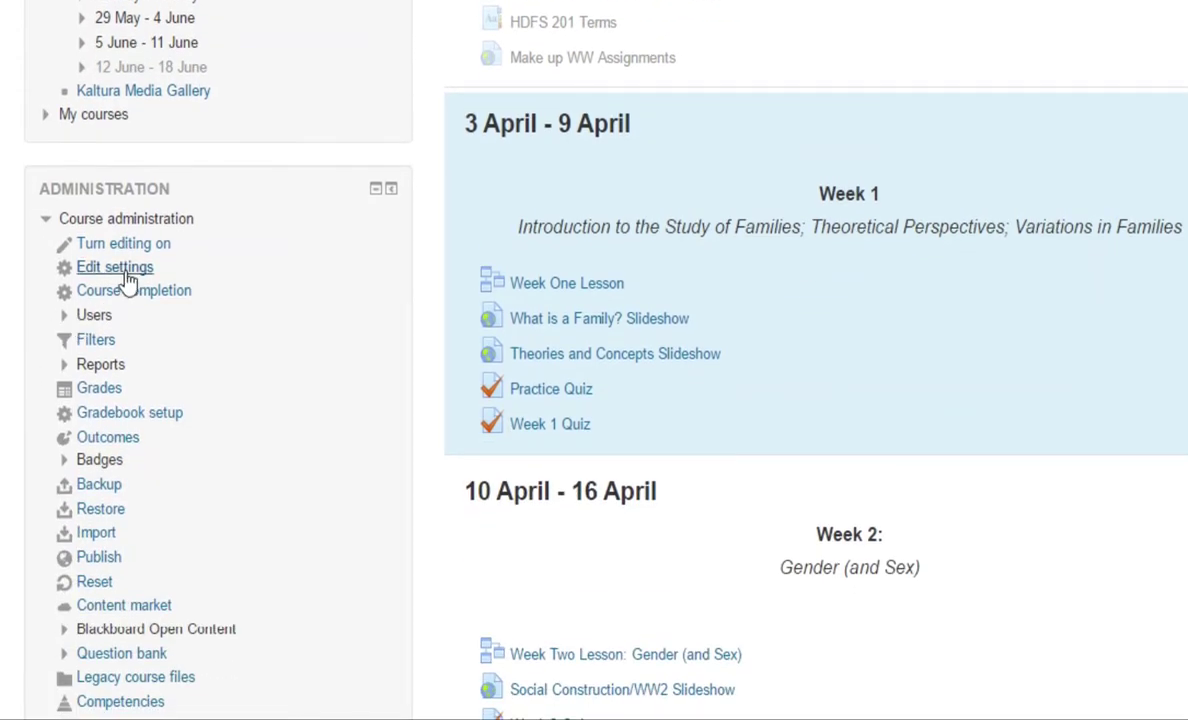
{"action": "left_click", "coordinate": [92, 270]}
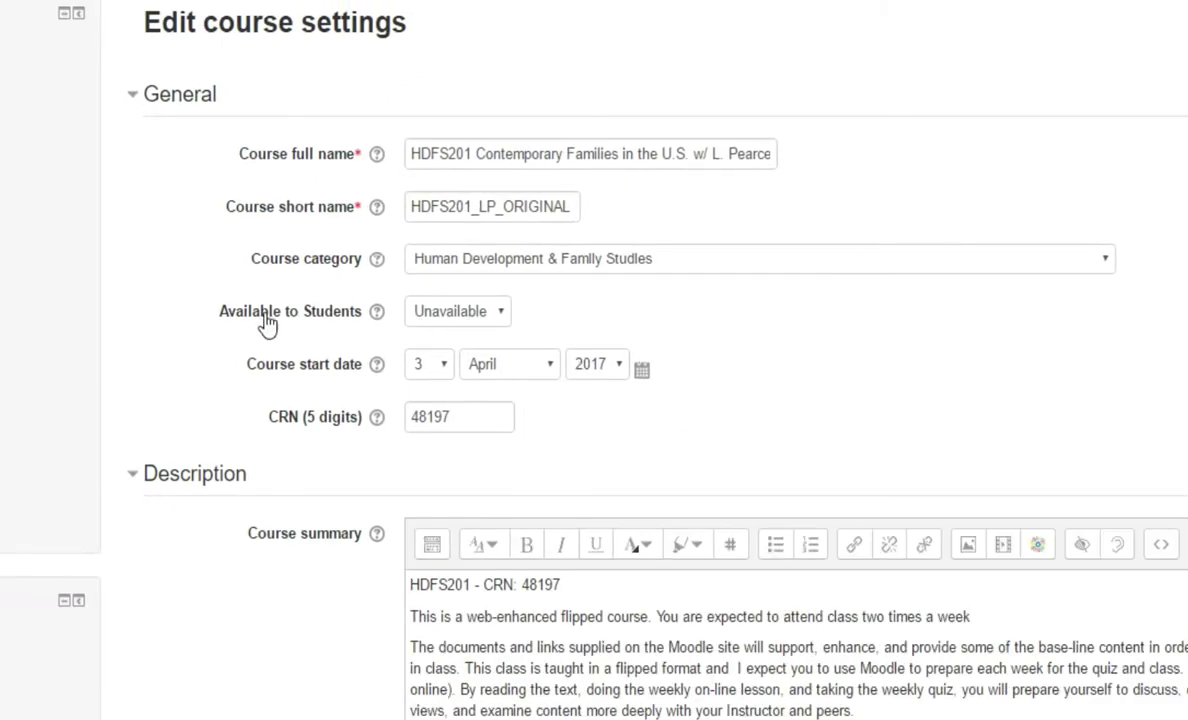
{"action": "left_click_drag", "start_coordinate": [172, 318], "coordinate": [350, 300]}
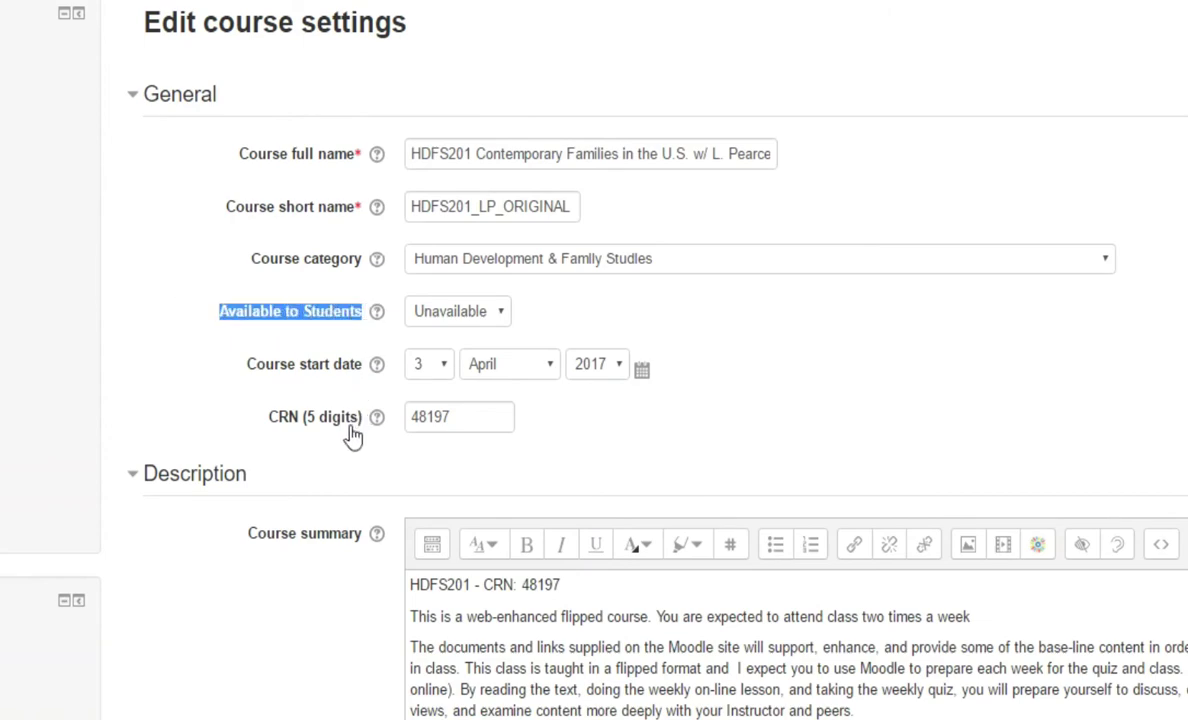
{"action": "left_click_drag", "start_coordinate": [266, 432], "coordinate": [458, 427]}
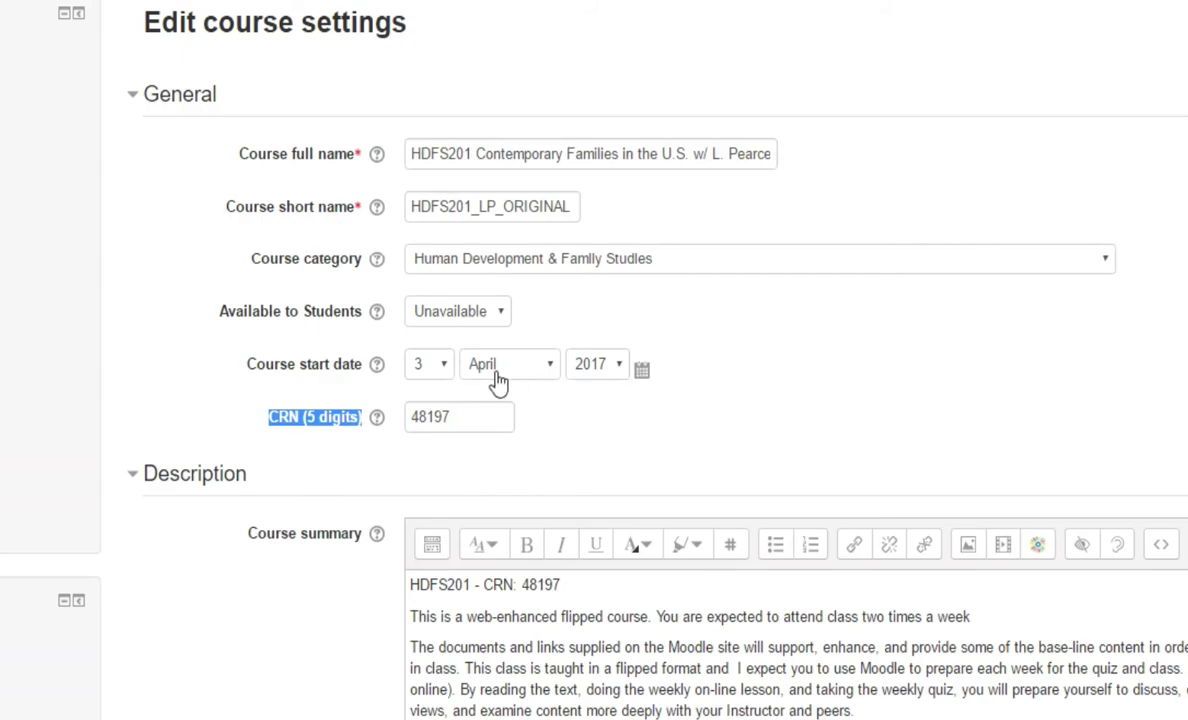
{"action": "scroll", "coordinate": [764, 398], "scroll_direction": "down", "scroll_amount": 10}
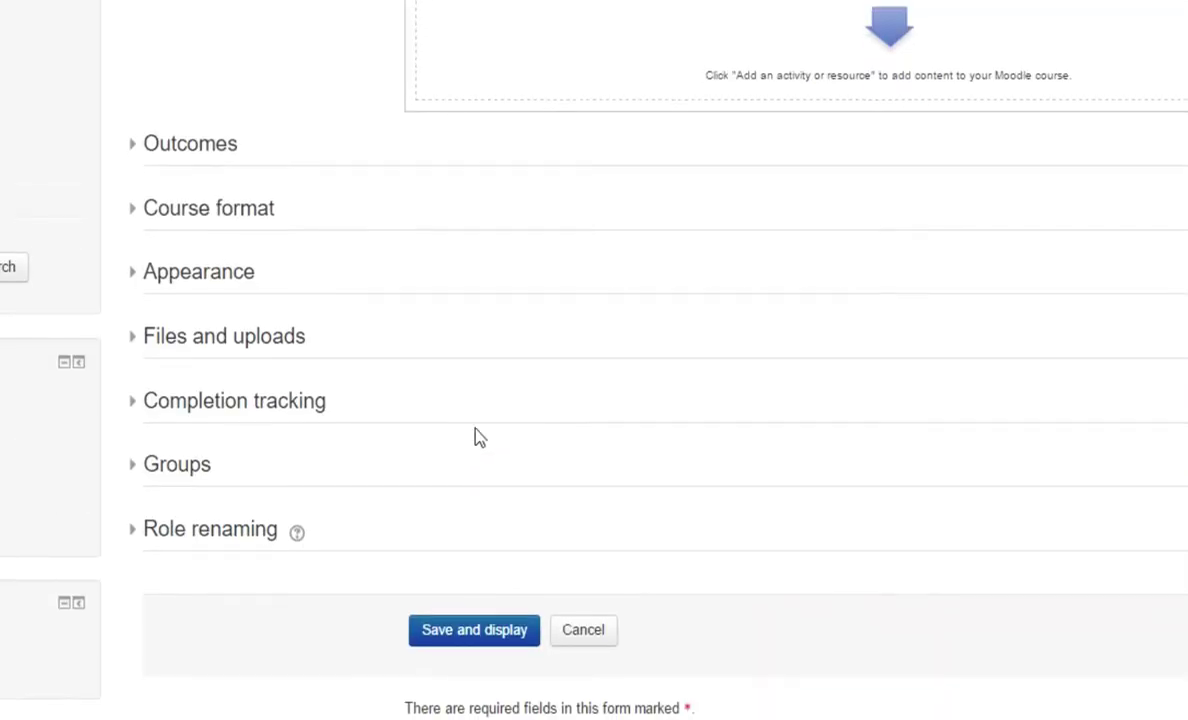